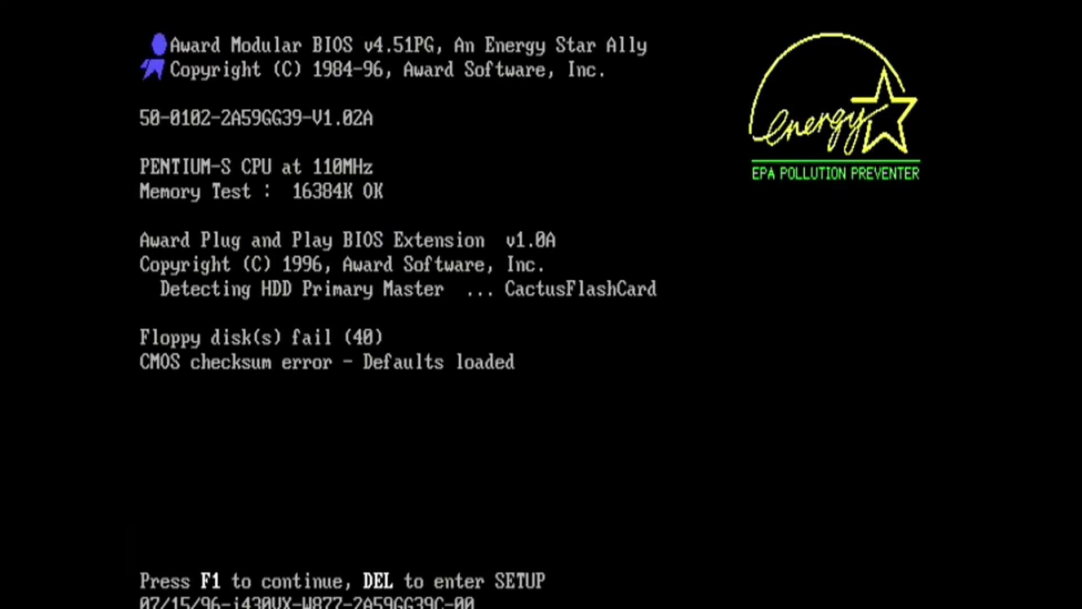
Enter the BIOS setup and set the year of the date to 2021 in Standard CMOS Setup.
key(Delete)
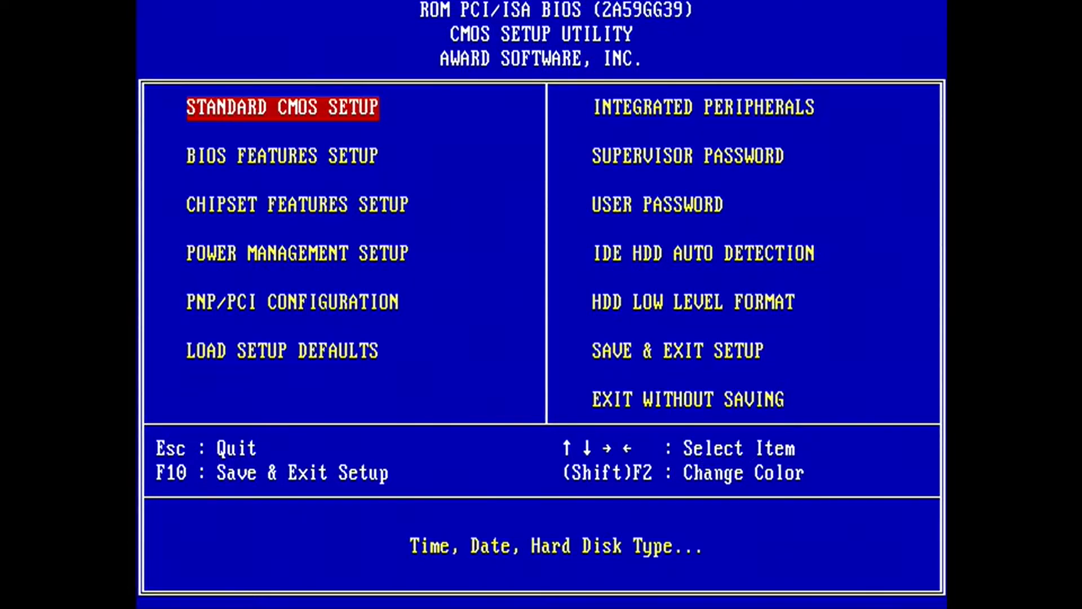
key(Return)
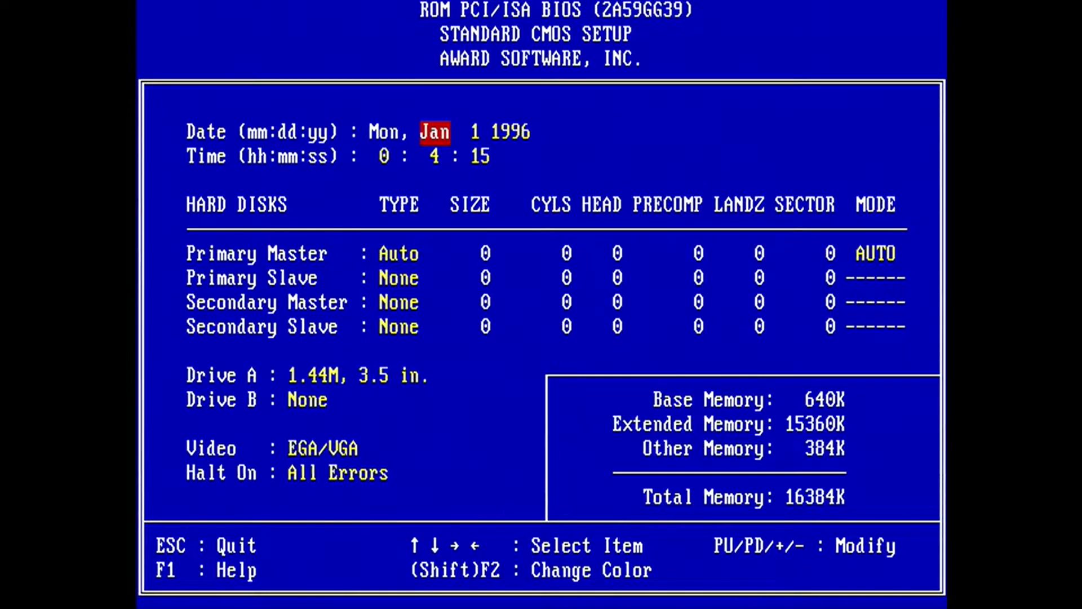
key(Right)
key(Right)
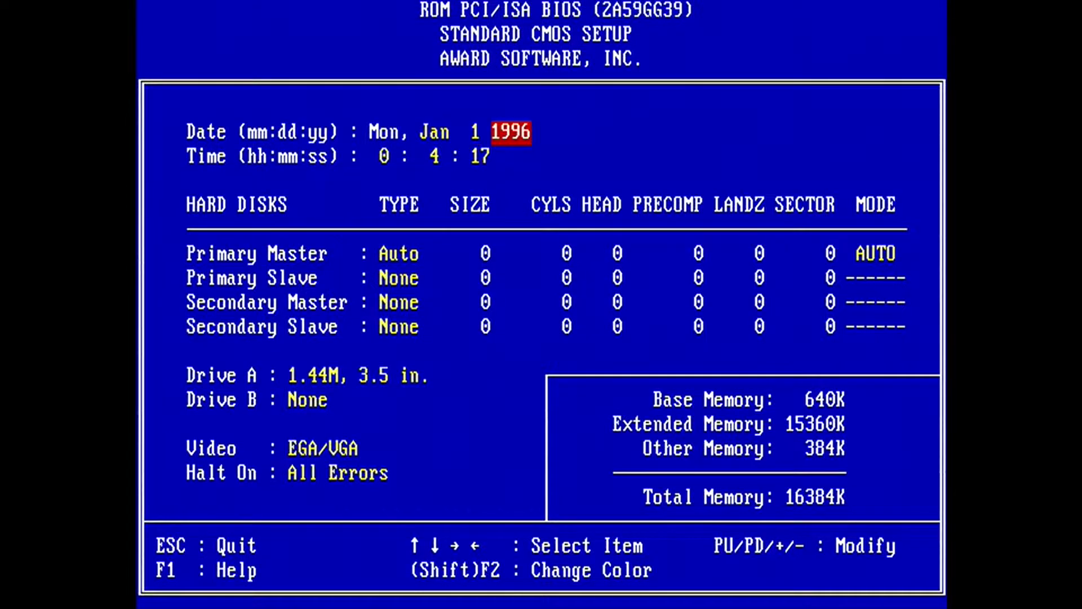
key(Page_Down)
key(Page_Up)
key(Page_Up)
key(Page_Up)
key(Page_Up)
key(Page_Up)
key(Page_Up)
key(Page_Up)
key(Page_Up)
key(Page_Up)
key(Page_Up)
key(Page_Up)
key(Page_Up)
key(Page_Up)
key(Page_Up)
key(Page_Up)
key(Page_Up)
key(Page_Up)
key(Page_Up)
key(Page_Up)
key(Page_Up)
key(Page_Up)
key(Page_Up)
key(Page_Up)
key(Page_Up)
key(Page_Up)
key(Page_Up)
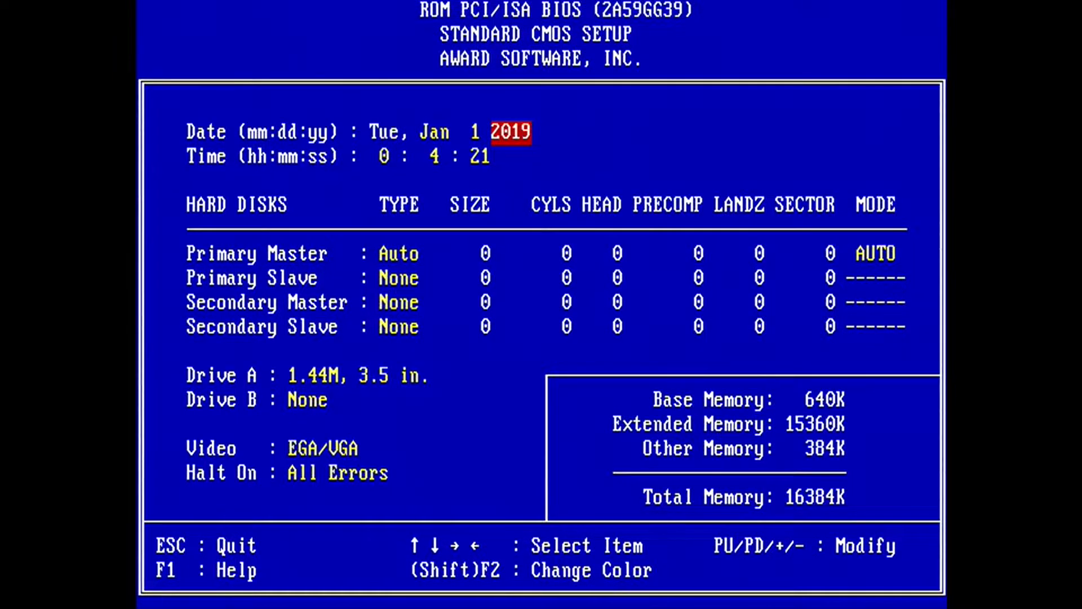
Set floppy Drive A to None in Standard CMOS Setup and return to the main setup menu.
key(Right)
key(Right)
key(Right)
key(Down)
key(Down)
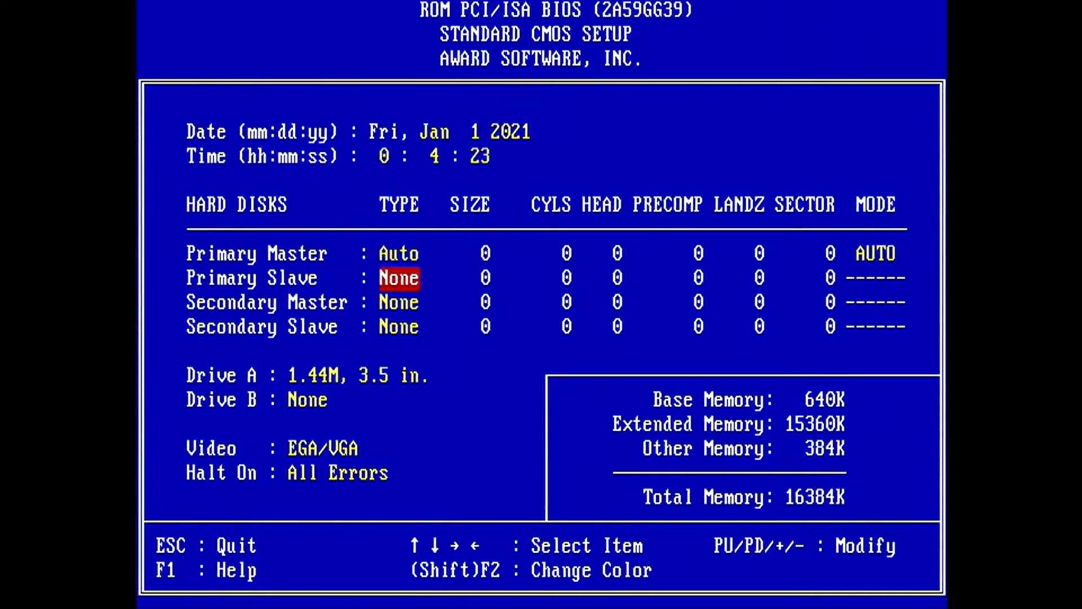
key(Down)
key(Down)
key(Down)
key(Page_Up)
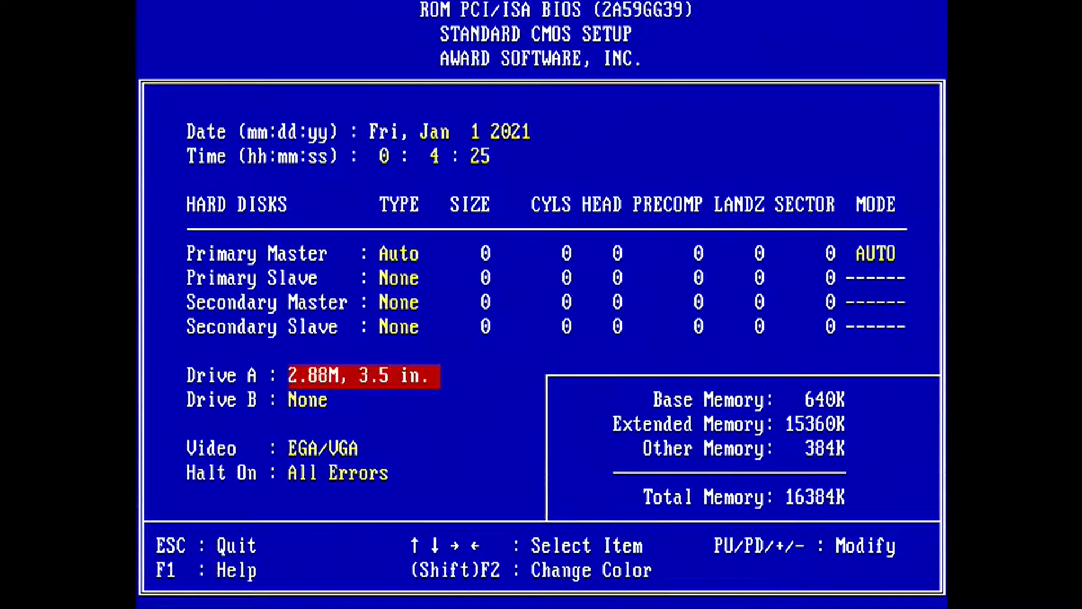
key(Page_Up)
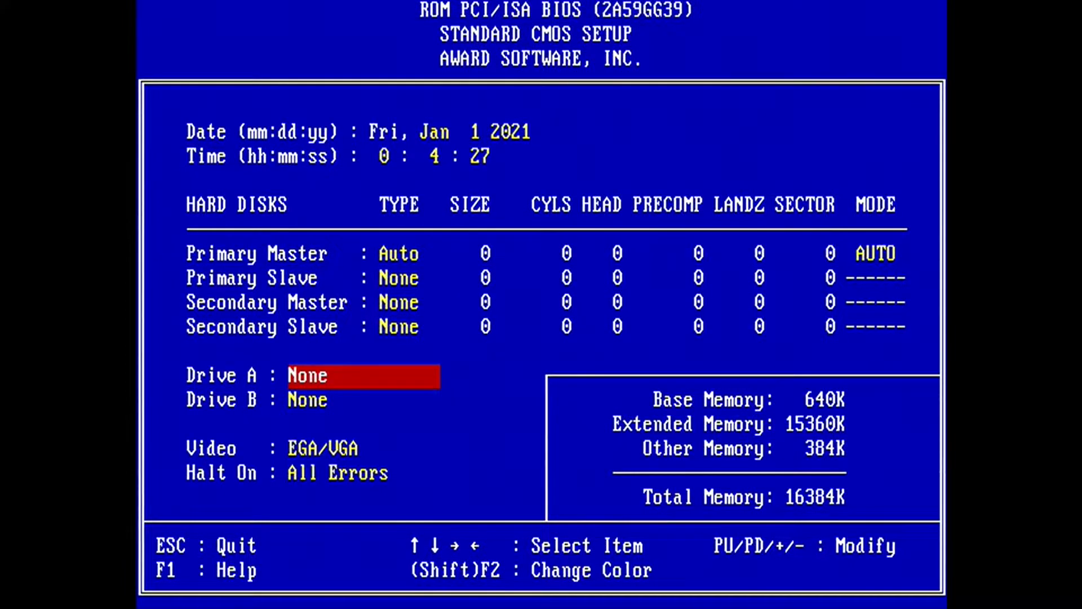
key(Escape)
Run IDE HDD Auto Detection and accept the LBA option for the Primary Master.
key(Right)
key(Down)
key(Down)
key(Down)
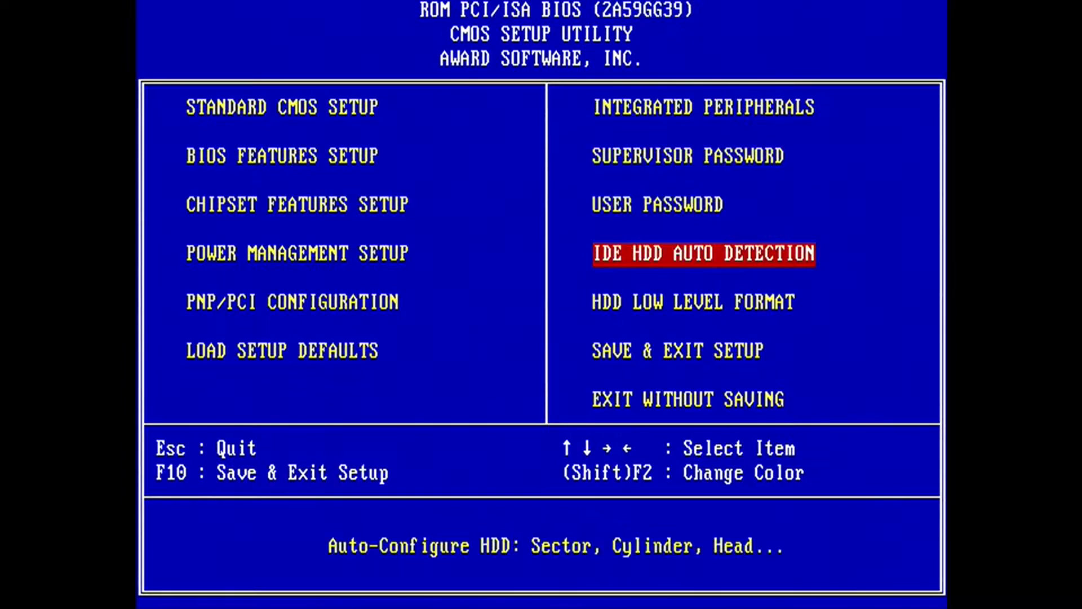
key(Return)
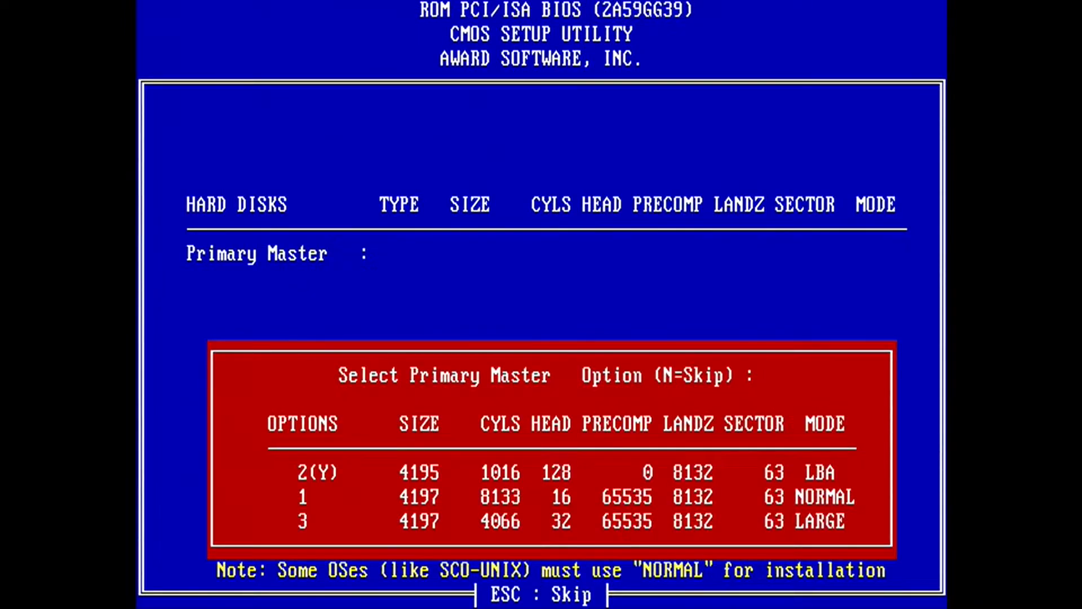
key(Return)
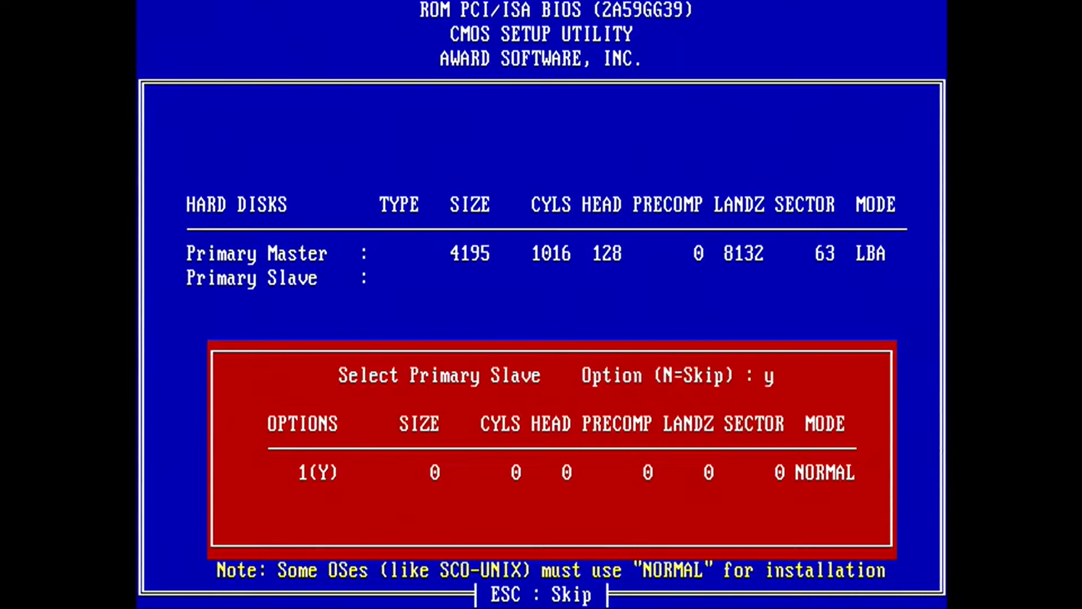
Skip the Primary Slave, Secondary Master and Secondary Slave in the hard disk detection.
text(n)
key(Return)
text(n)
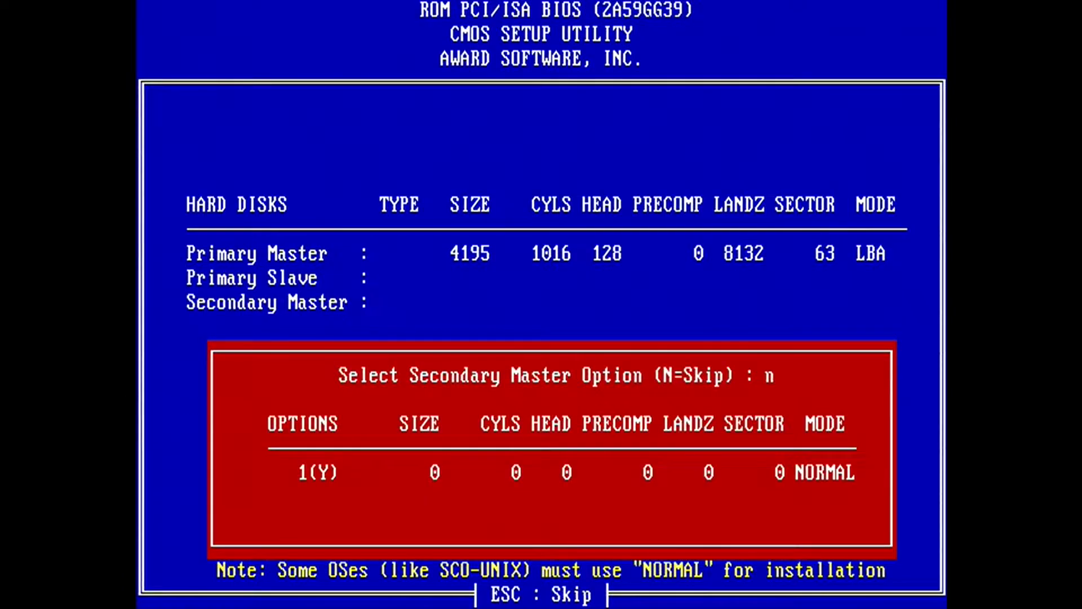
key(Return)
text(n)
key(Return)
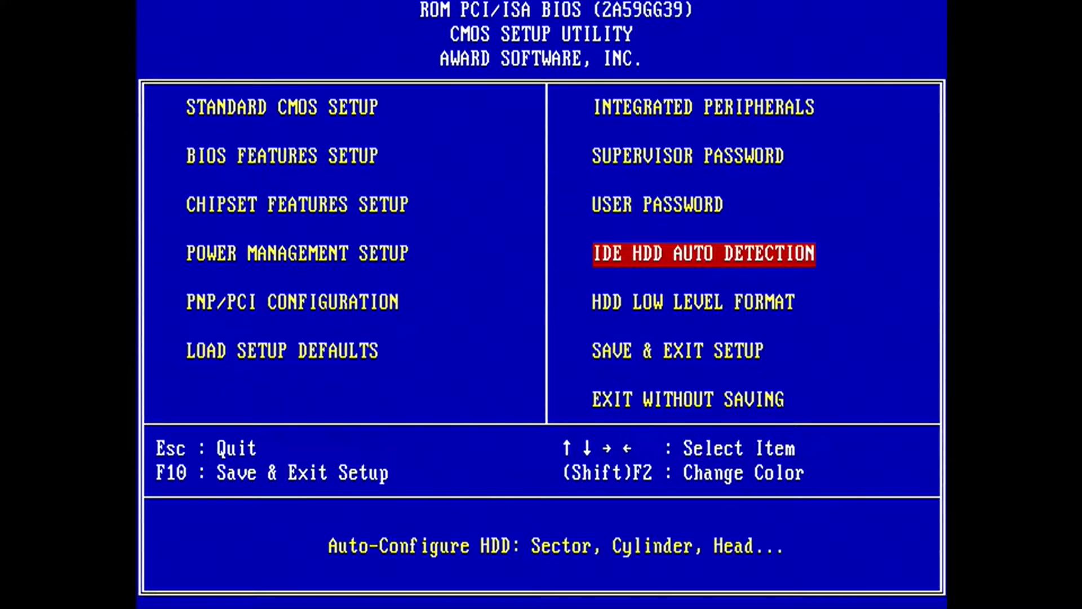
Save the CMOS settings and exit the setup utility.
key(Left)
key(Up)
key(Up)
key(Up)
key(Return)
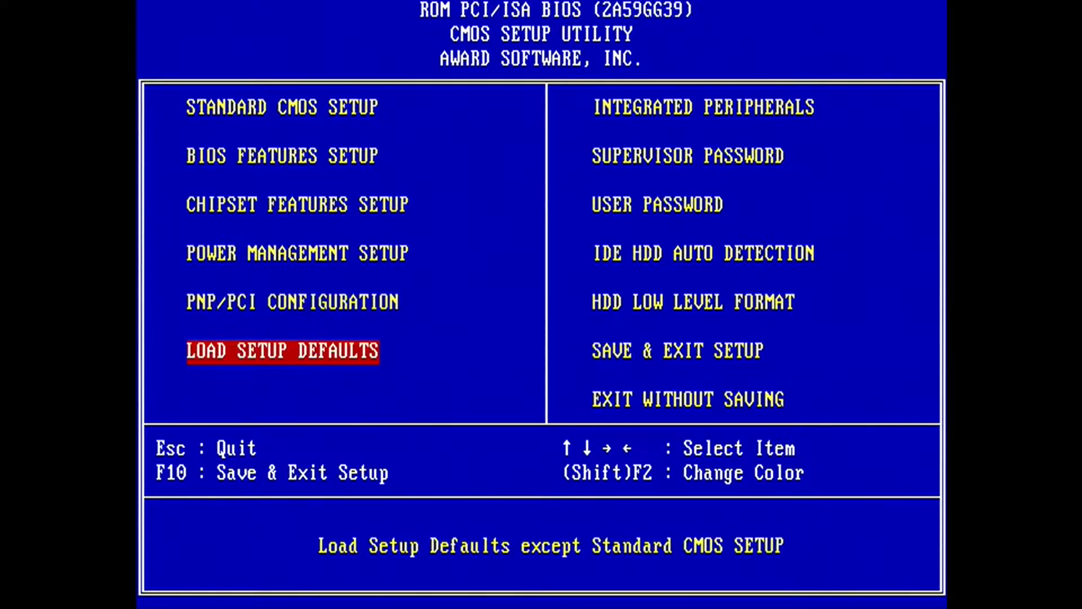
key(Right)
key(Return)
text(y)
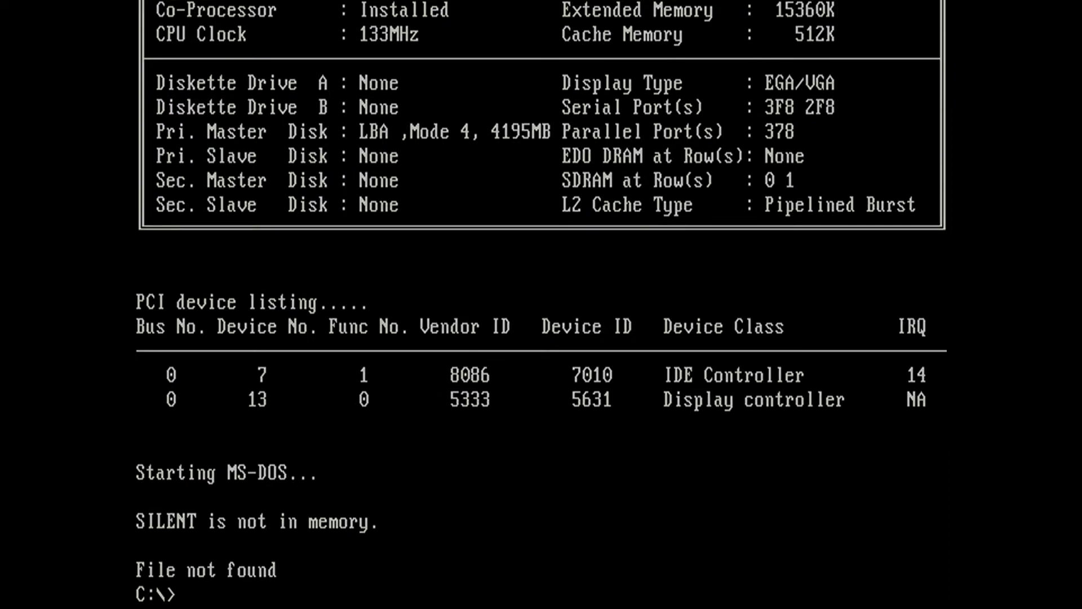
Launch dosbench from the bench directory and run the Speedsys 4.78 benchmark.
text(cd bench)
key(Return)
text(dosbench)
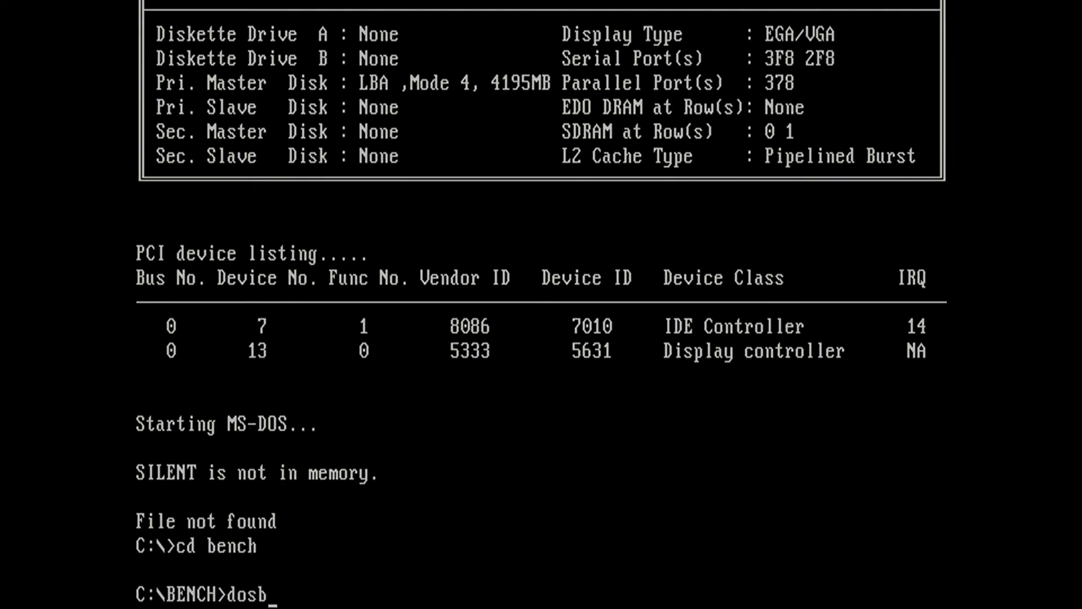
key(Return)
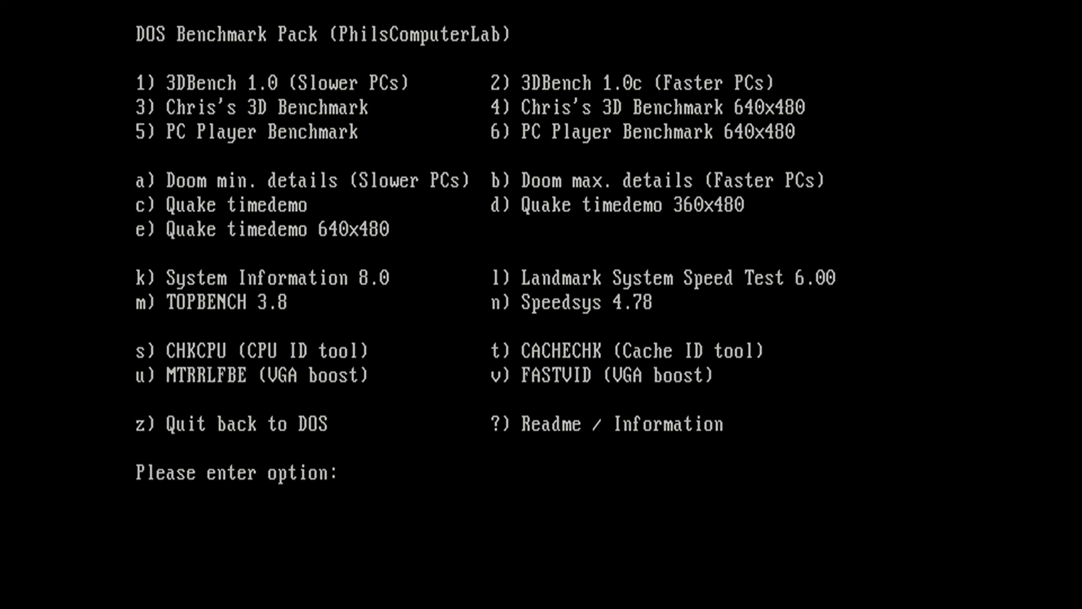
key(n)
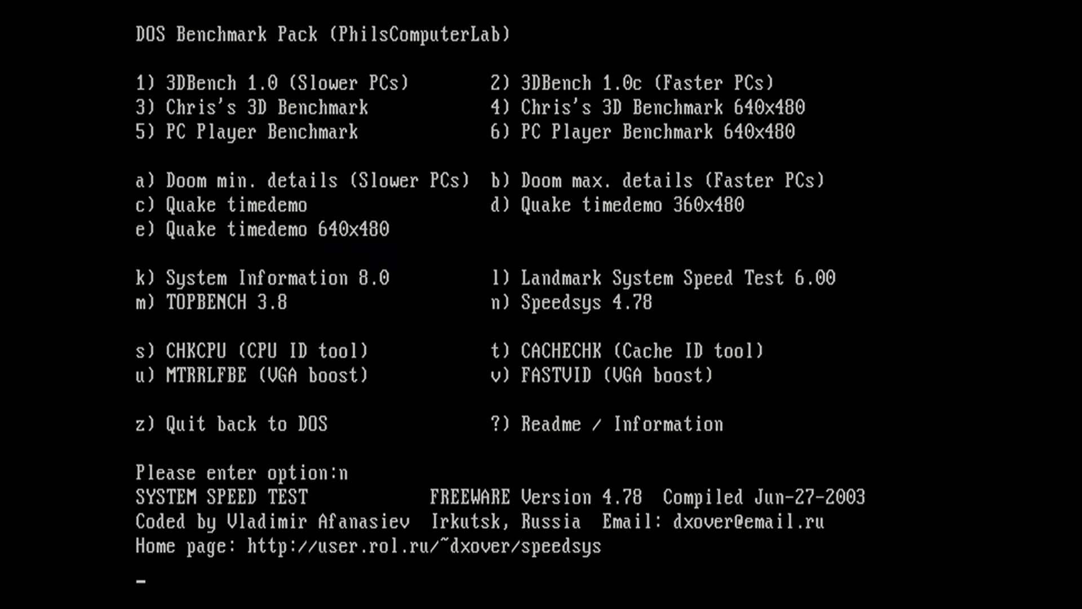